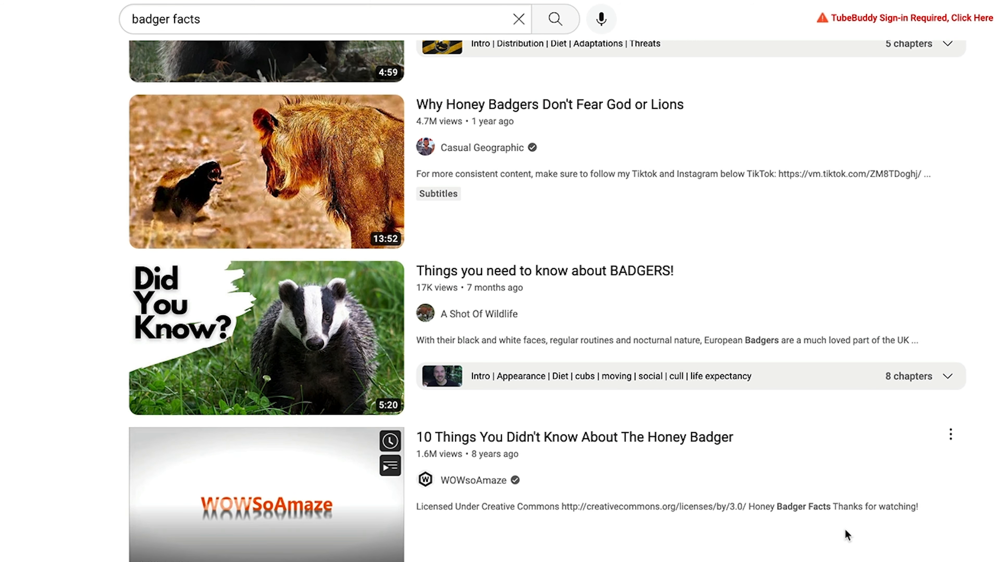
Capture a screenshot of the Thumbnail section comparing the top five badger videos in Morningfame's Optimize step
scroll(844, 529, "up", 15)
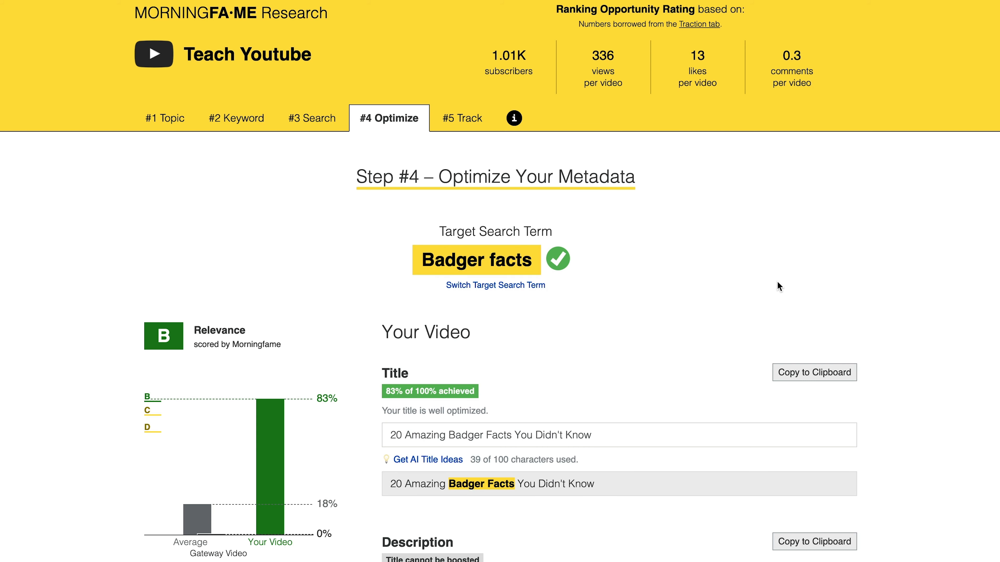
scroll(779, 429, "down", 5)
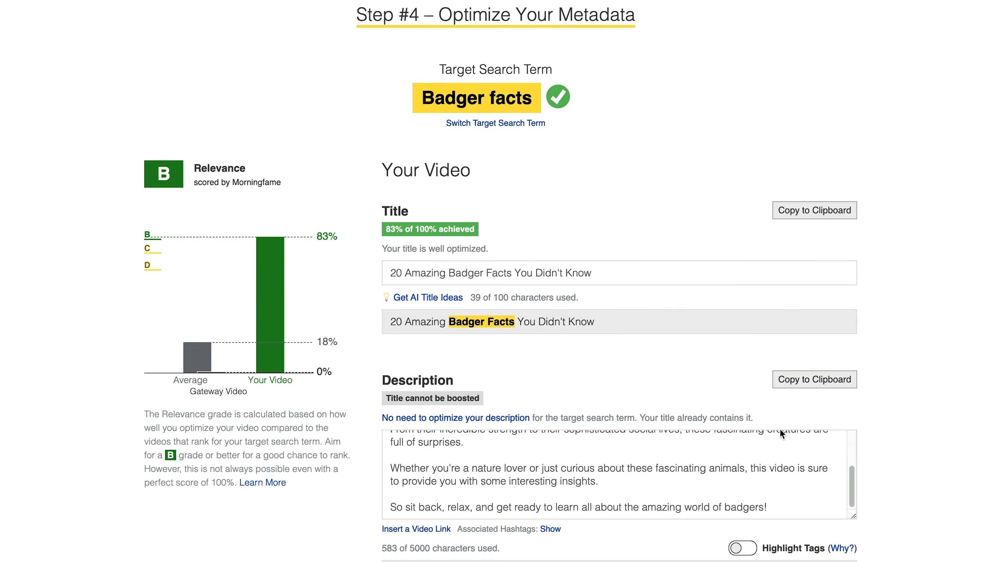
scroll(779, 430, "down", 14)
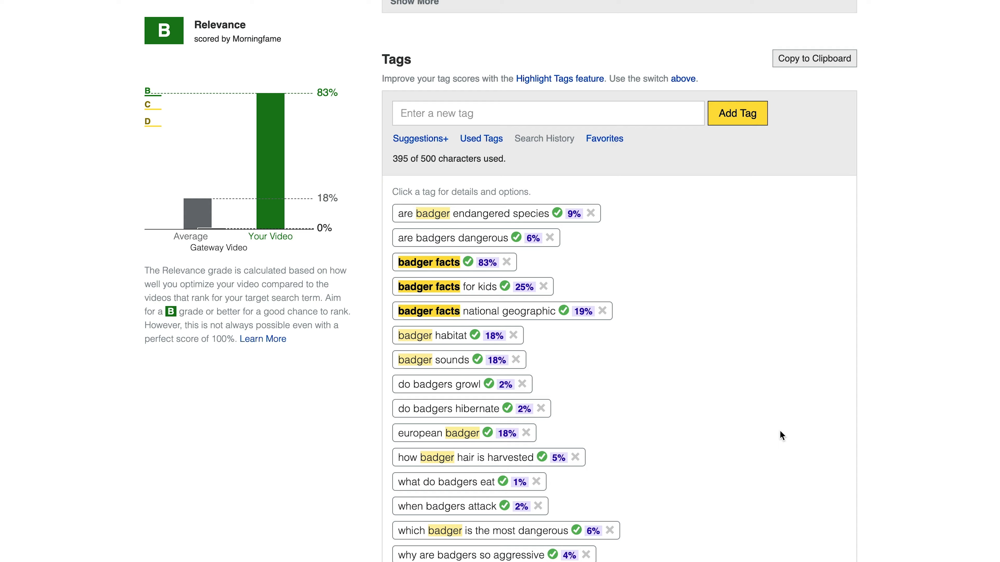
scroll(779, 429, "down", 15)
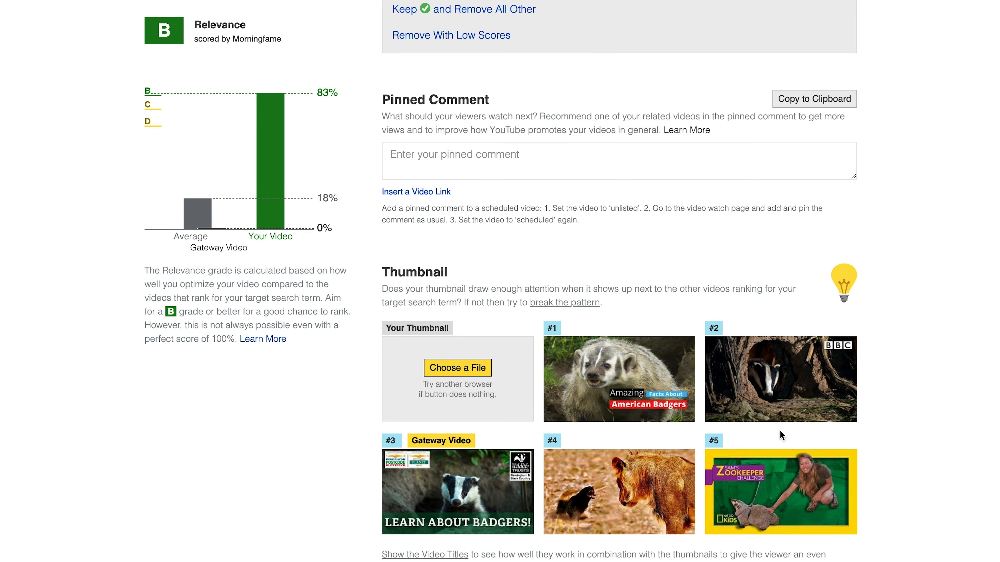
key("super+shift+4")
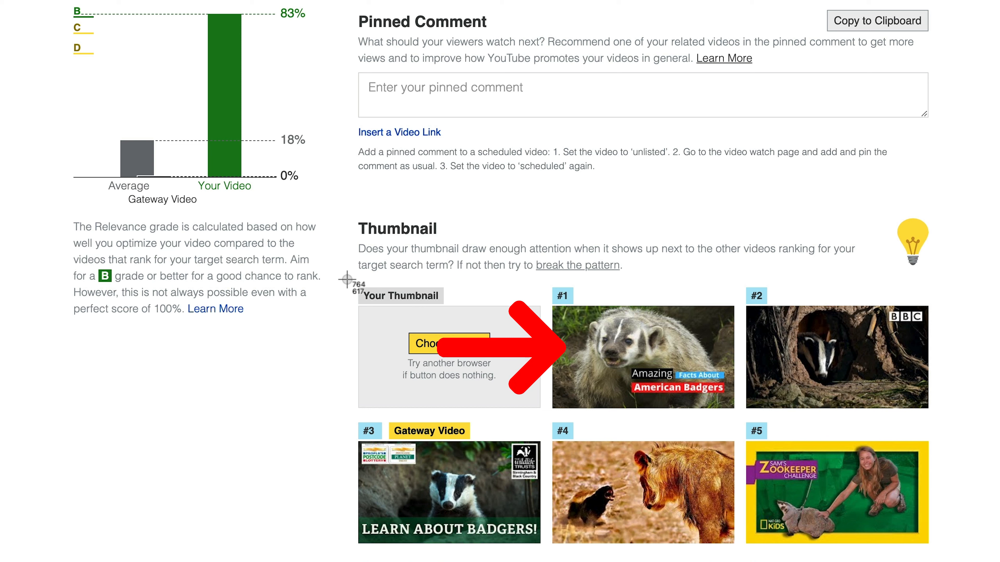
left_click_drag(347, 280, 954, 561)
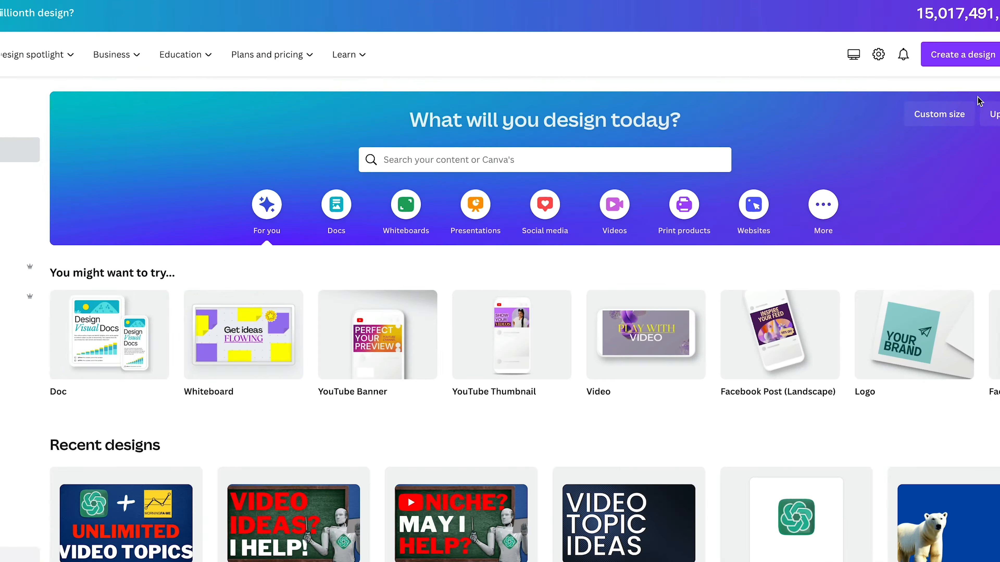
Create a new blank YouTube Thumbnail design in Canva
left_click(963, 55)
left_click(855, 209)
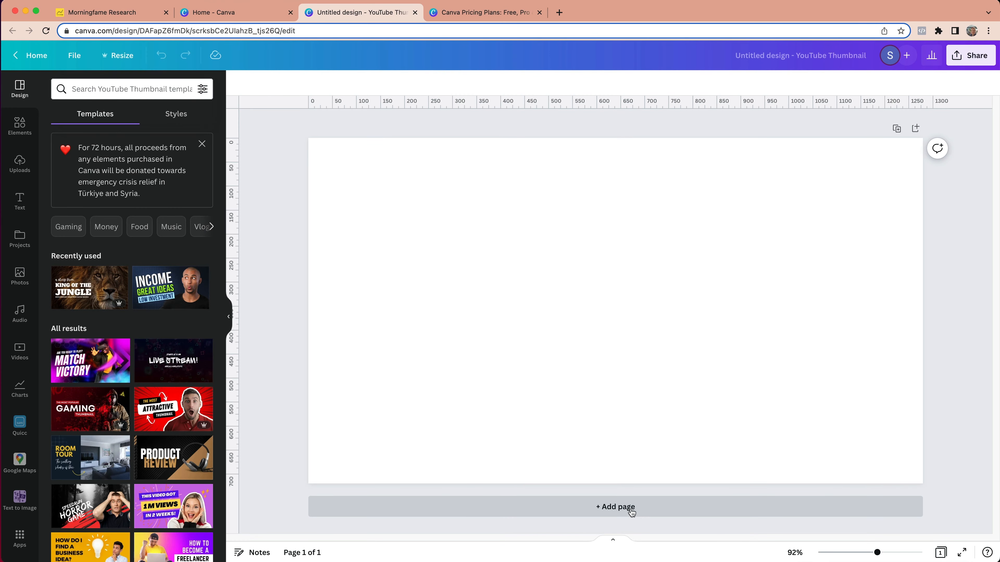
Add a second page, paste the screenshot of competing thumbnails onto it and enlarge the image to nearly fill the page
left_click(631, 510)
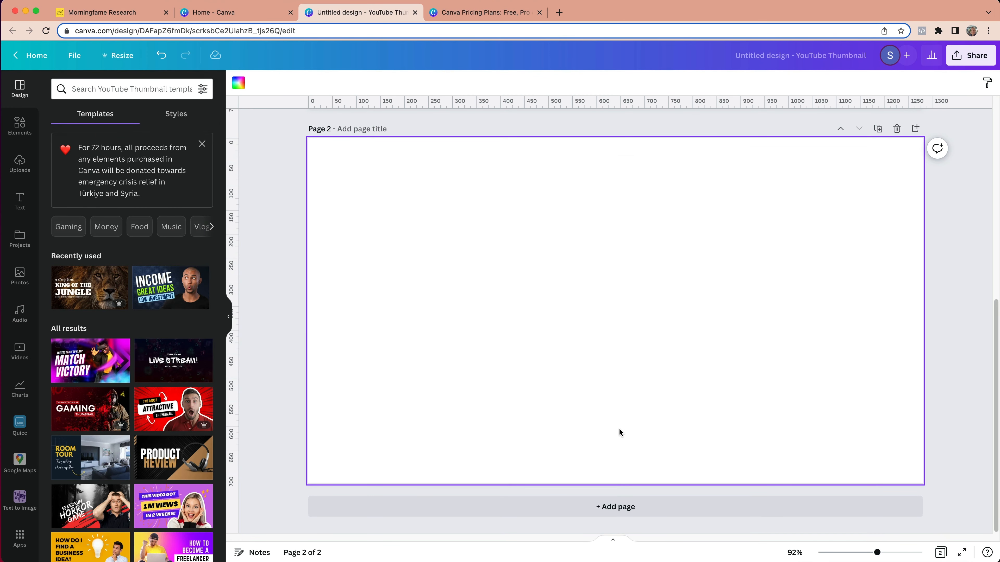
key("super+v")
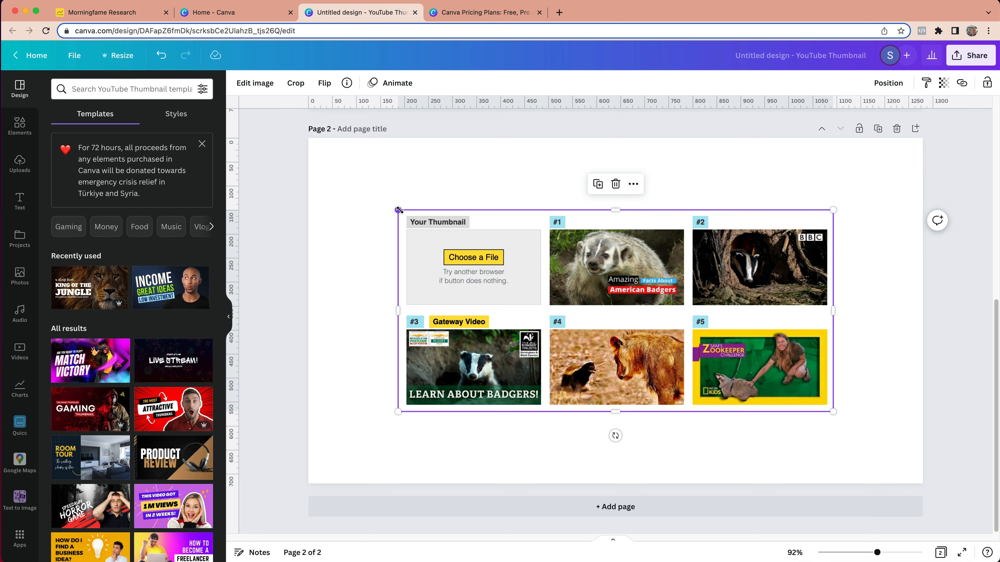
left_click_drag(397, 210, 322, 174)
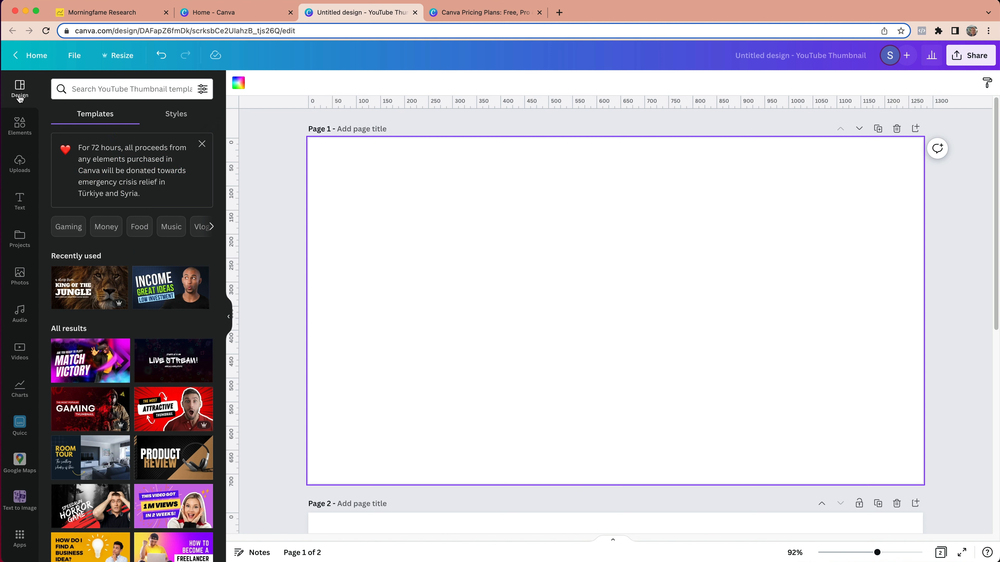
Search the templates for "animal" and apply the "King of the Jungle" lion template to page 1
left_click(118, 89)
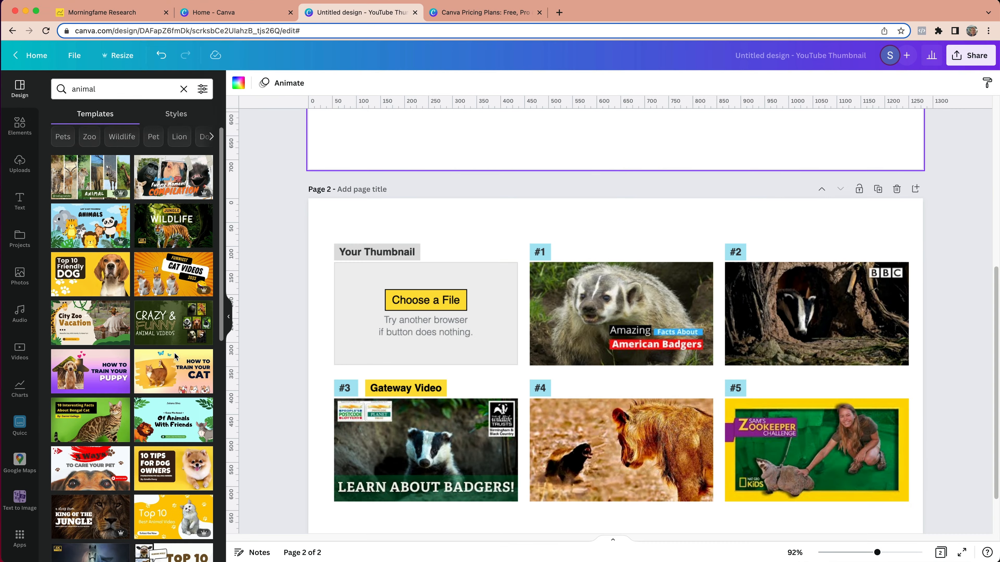
scroll(175, 354, "down", 2)
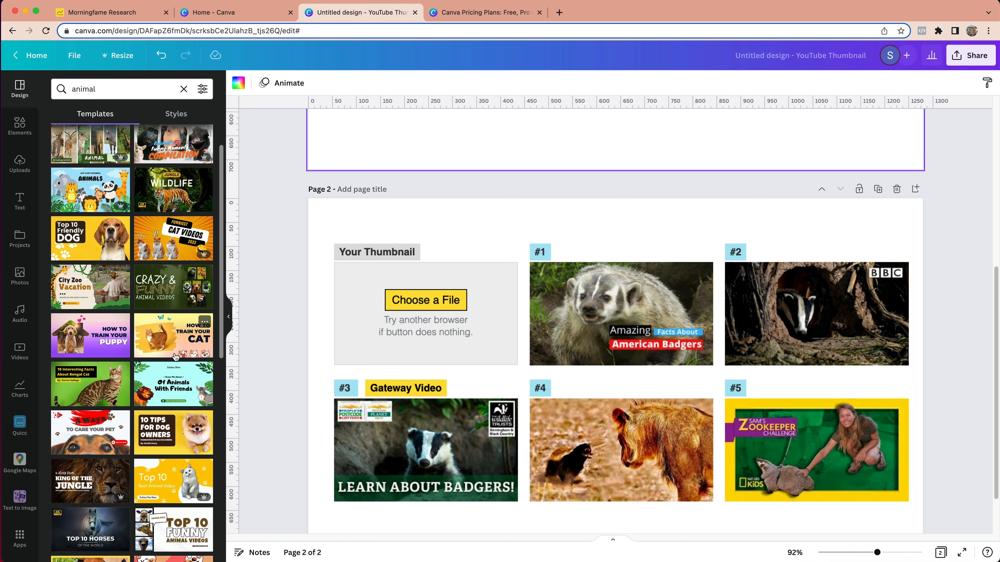
scroll(176, 357, "down", 2)
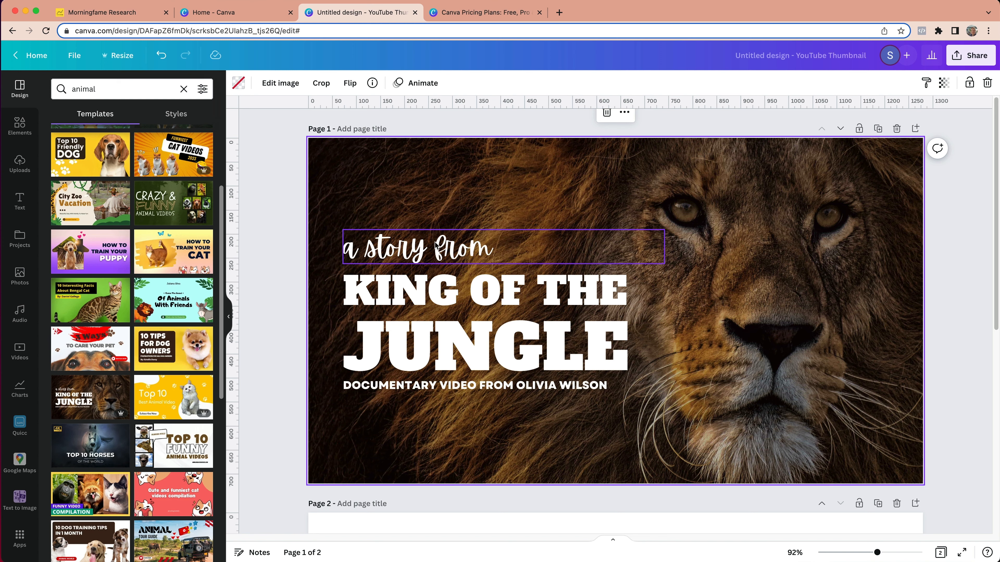
Delete the "a story from" and documentary text lines, and change the two title lines to "20 AMAZING" and "BADGER"
left_click(434, 252)
key("Delete")
double_click(485, 290)
type("20 AMAZING")
double_click(484, 347)
type("BADGER")
left_click(474, 386)
key("Delete")
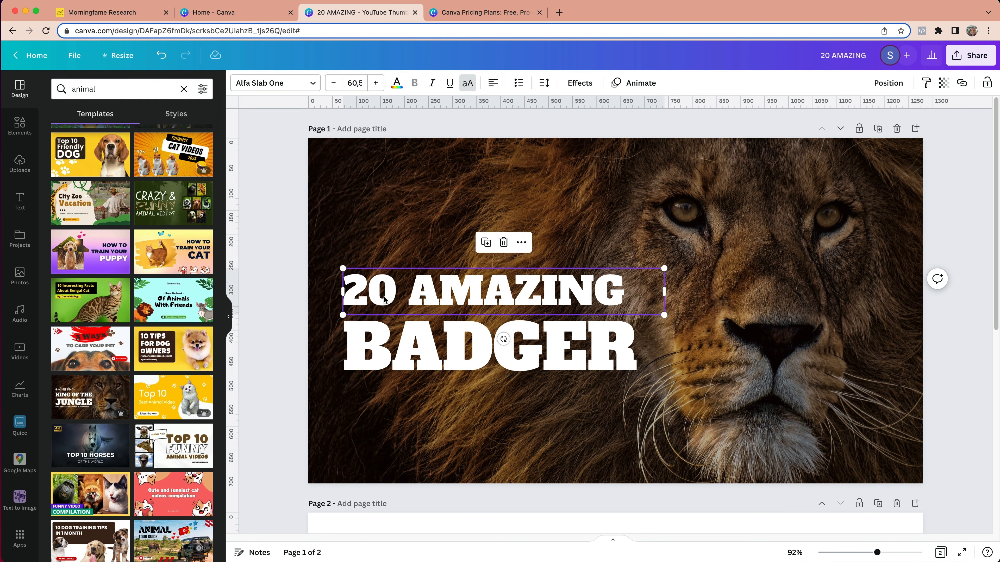
Add a third title line "FACTS" and stack the three lines closely together on the thumbnail's left half
type("FACTS")
left_click_drag(484, 291, 480, 197)
left_click_drag(491, 347, 487, 309)
left_click_drag(480, 197, 480, 253)
left_click_drag(425, 397, 425, 371)
left_click_drag(448, 413, 448, 402)
key("super+z")
left_click_drag(445, 361, 445, 353)
left_click(803, 394)
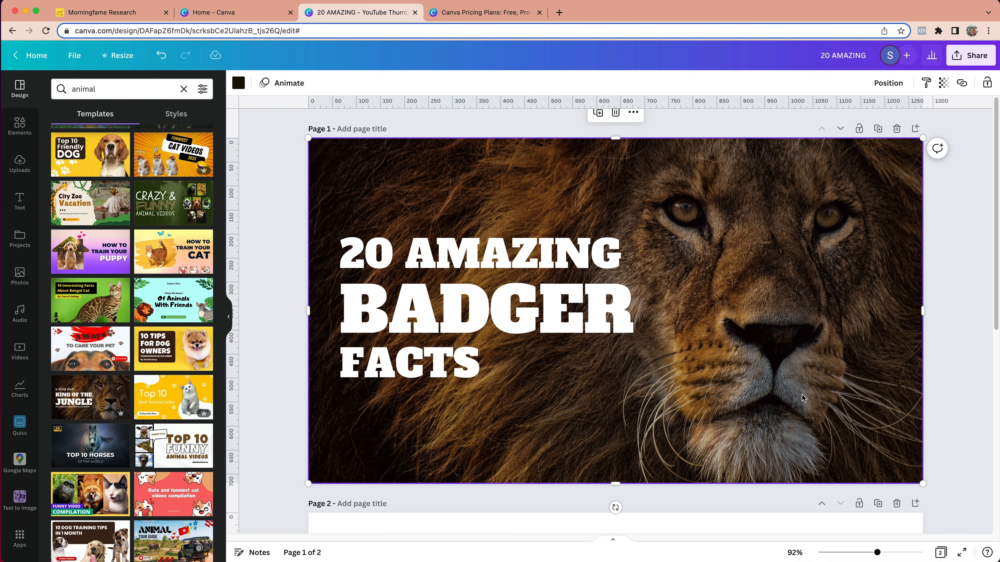
Apply the Lift text effect to all three title lines together
left_click(477, 272)
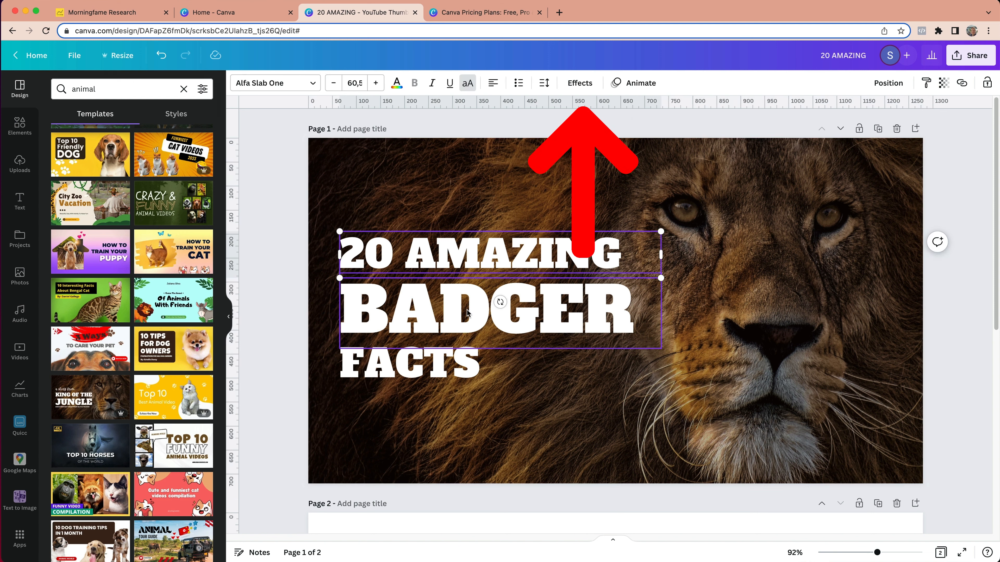
left_click(464, 316, "shift")
left_click(431, 362, "shift")
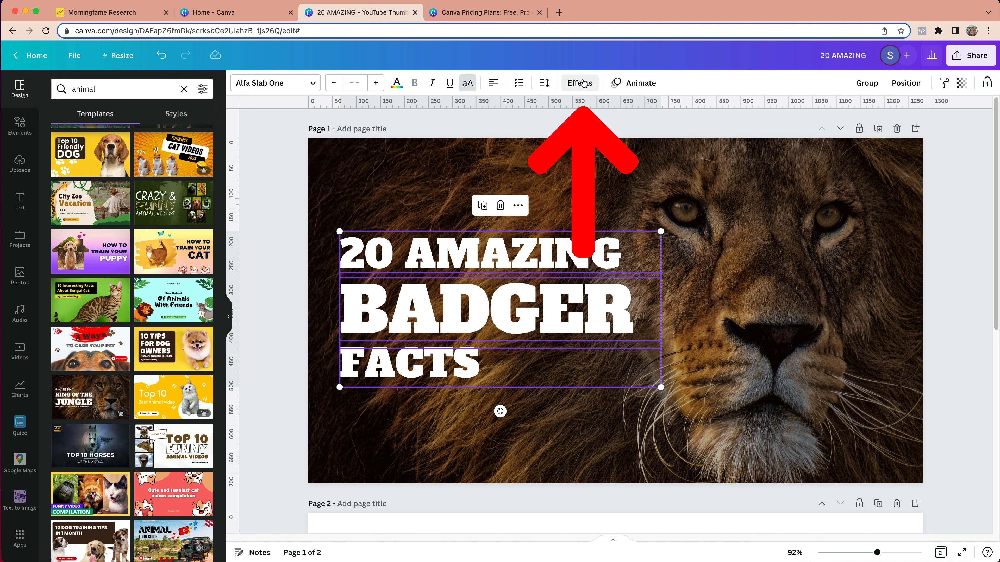
left_click(580, 82)
left_click(179, 167)
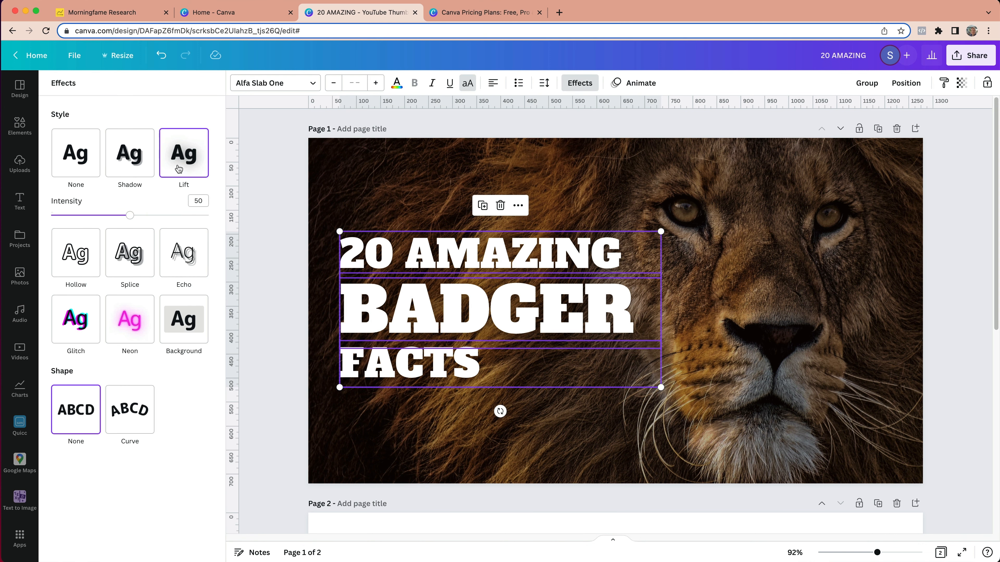
left_click(747, 466)
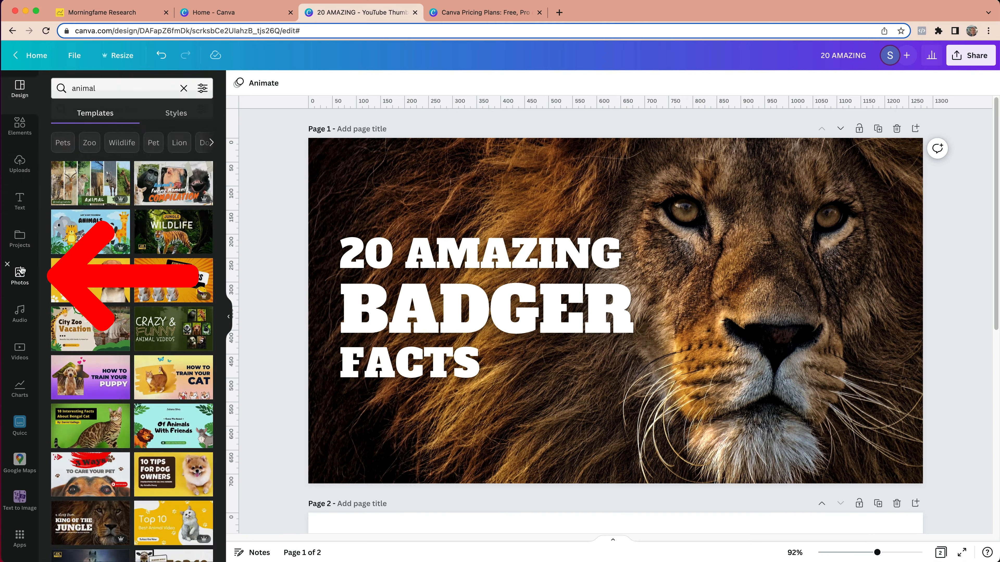
Search the photos for "badger", add the picture of two badgers on autumn leaves and make it page 1's background
left_click(20, 271)
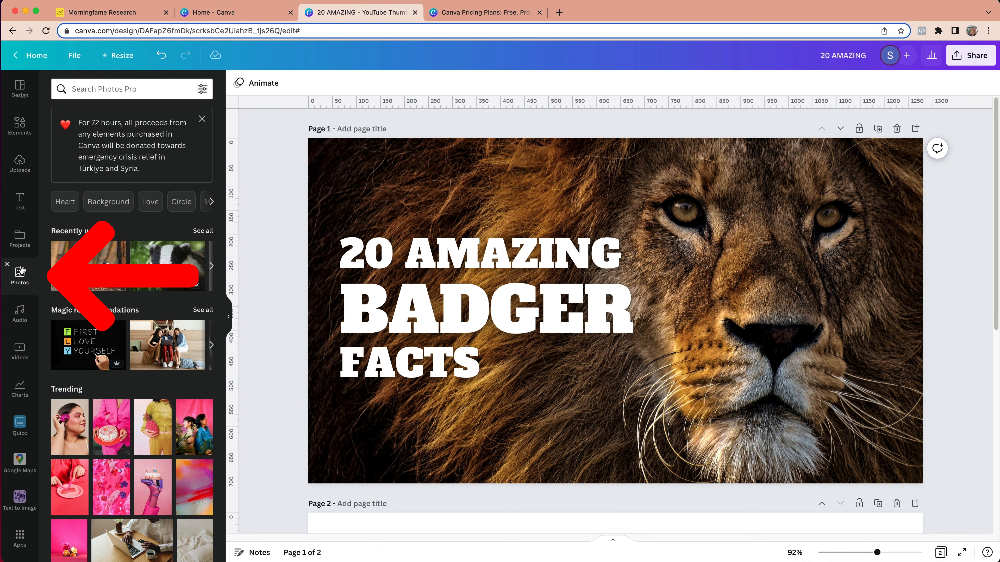
left_click(114, 89)
type("badger")
key("Return")
scroll(132, 316, "down", 3)
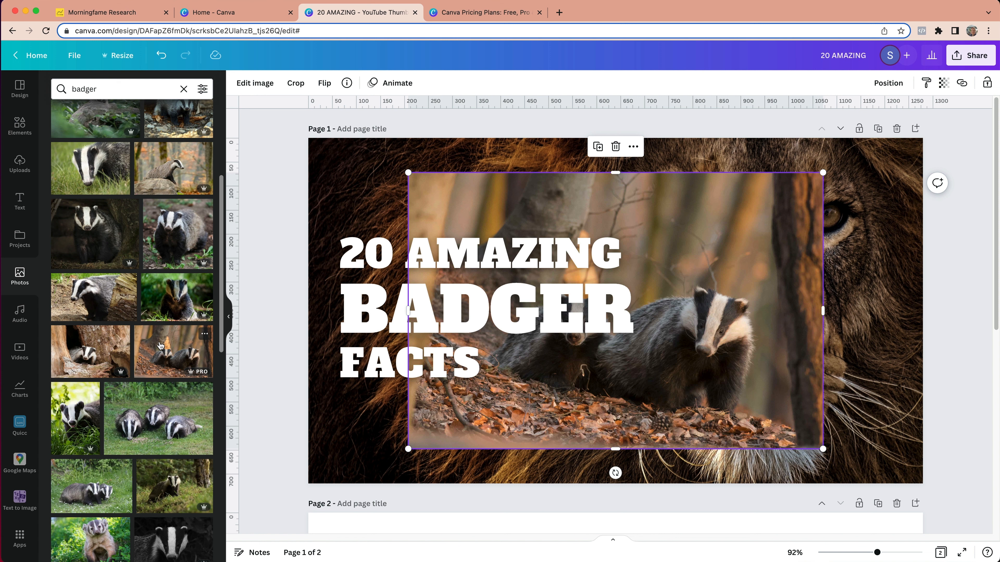
right_click(735, 334)
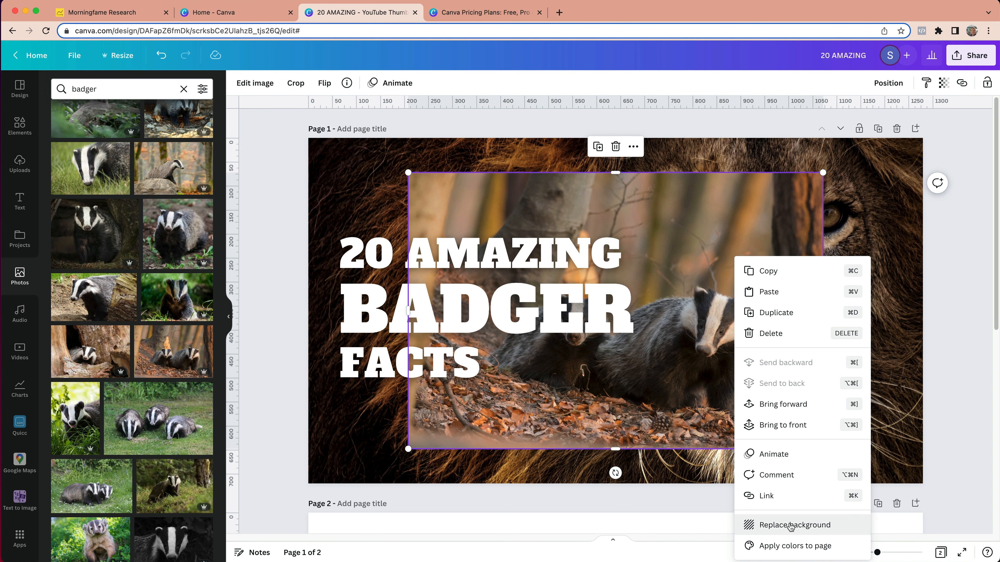
left_click(781, 526)
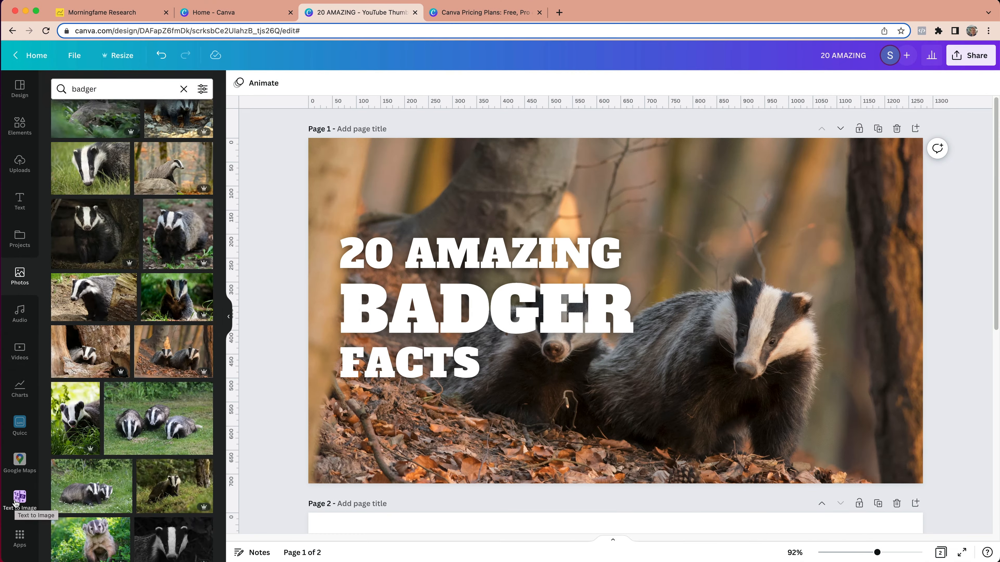
Prompt Text to Image with "badger in the forest, looking at the camera, high quality, photo realistic, badger is in the right of the picture"
left_click(32, 422)
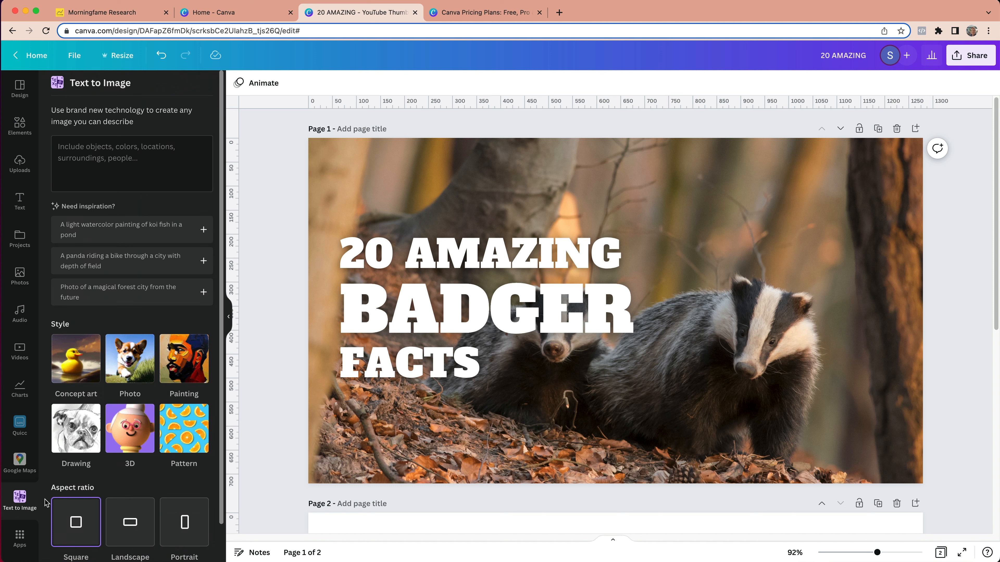
left_click(98, 161)
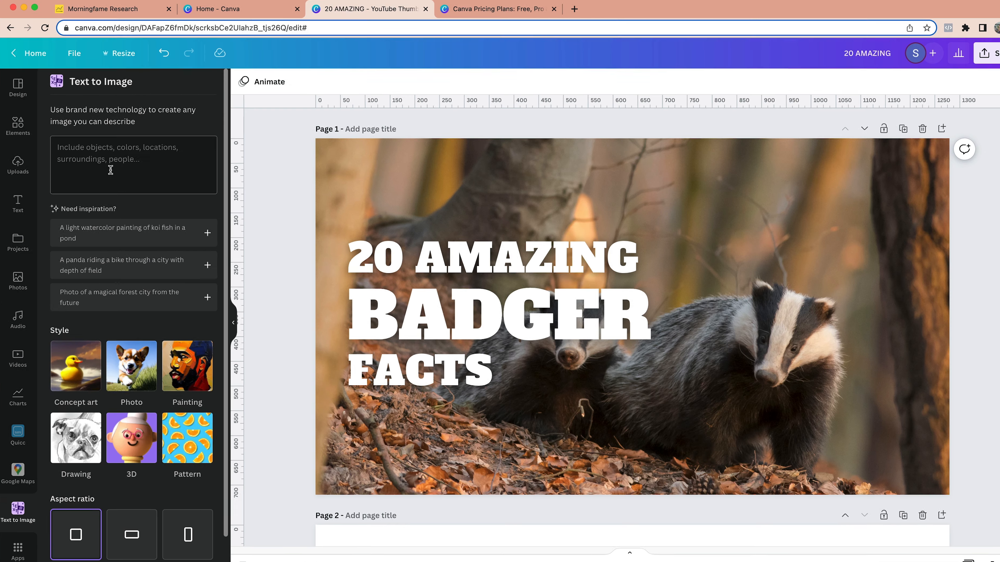
type("bad")
type("ger in the forest, looking at the camer")
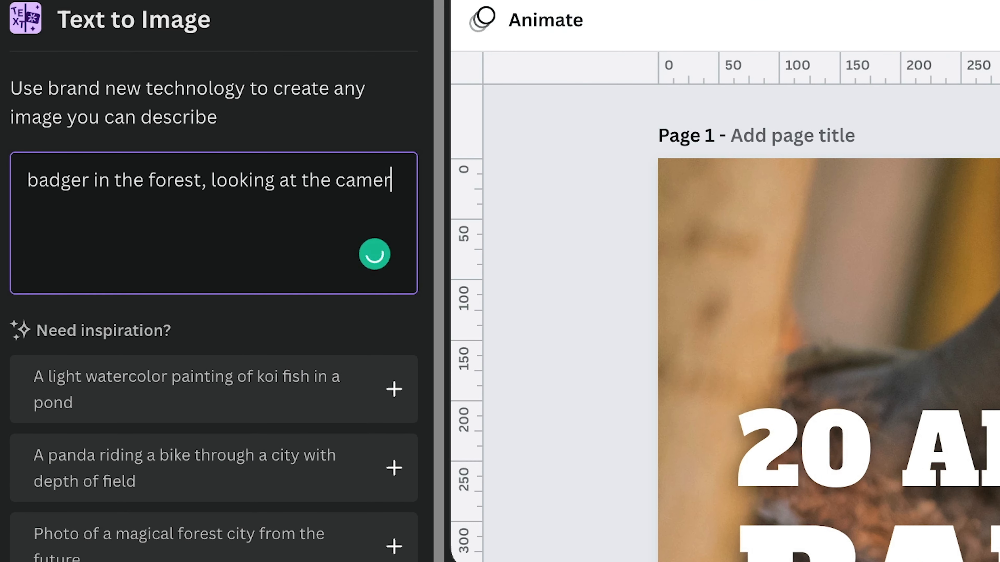
type("a, high quality,")
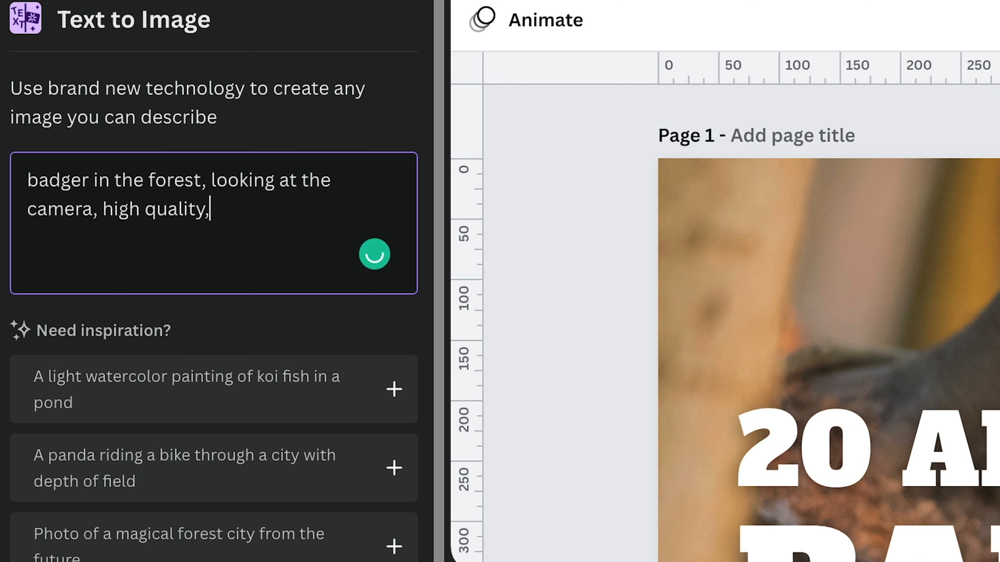
type(" photo realistic, b")
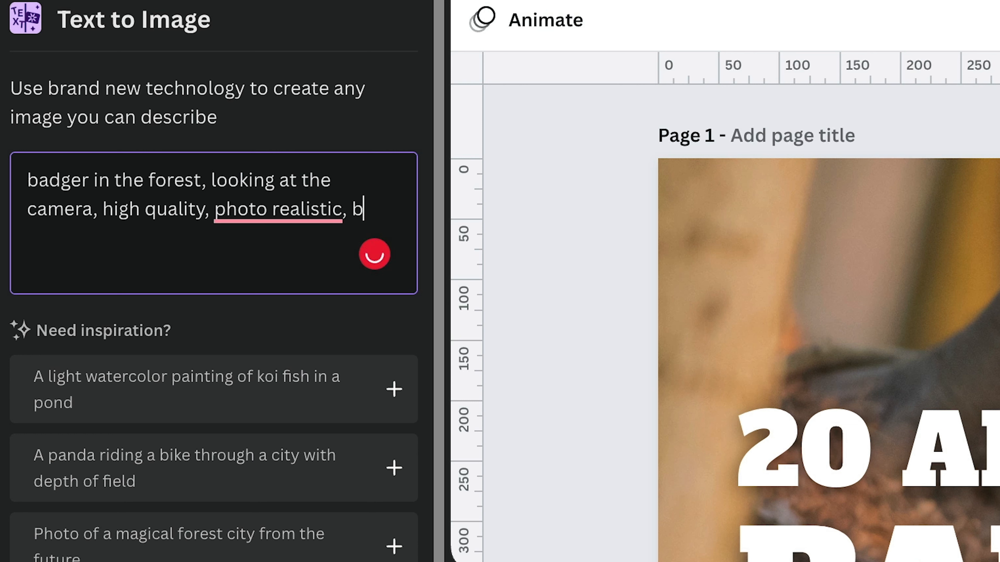
type("adger is in the right of the picture")
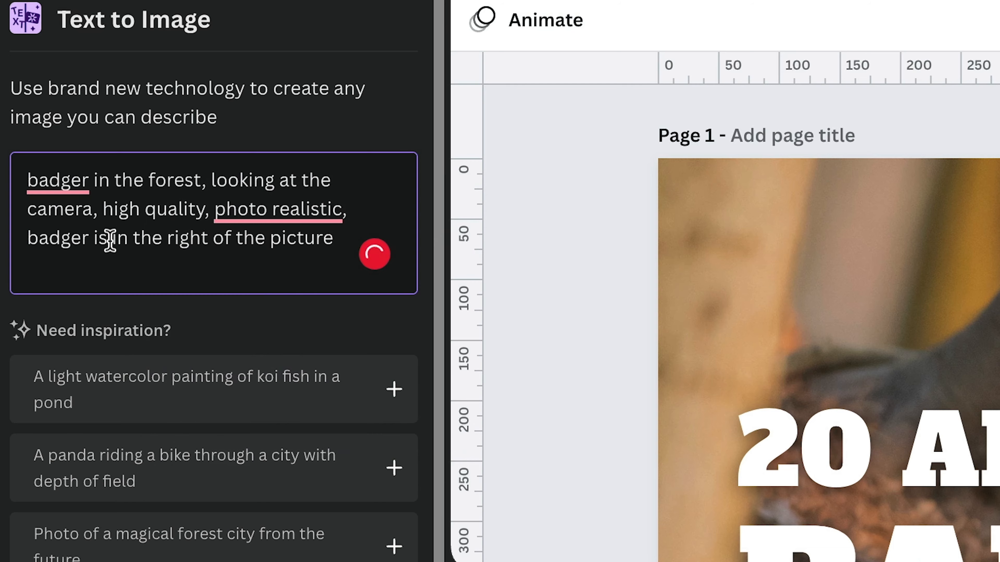
Generate the badger image in the Photo style with the Landscape aspect ratio
scroll(107, 239, "down", 2)
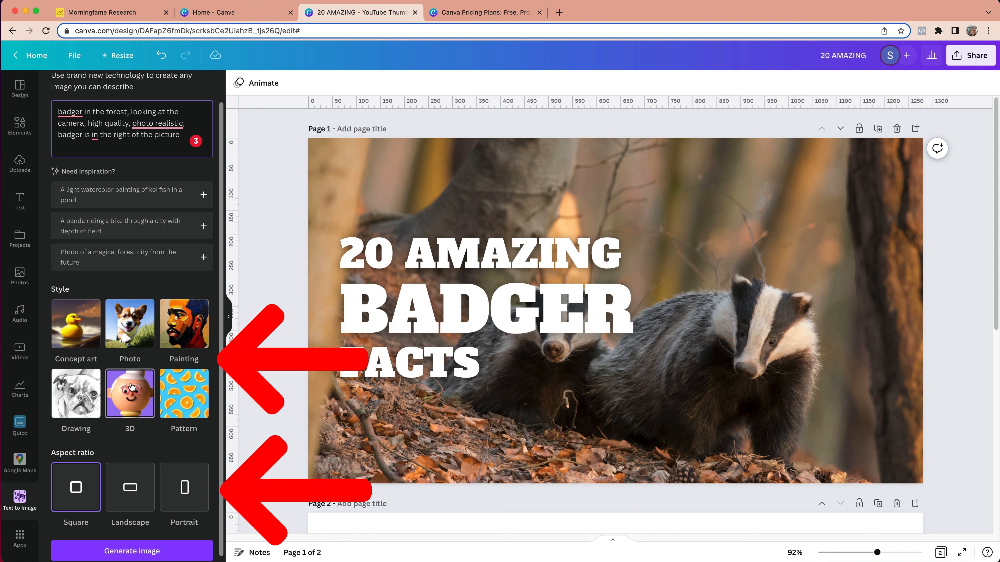
left_click(134, 326)
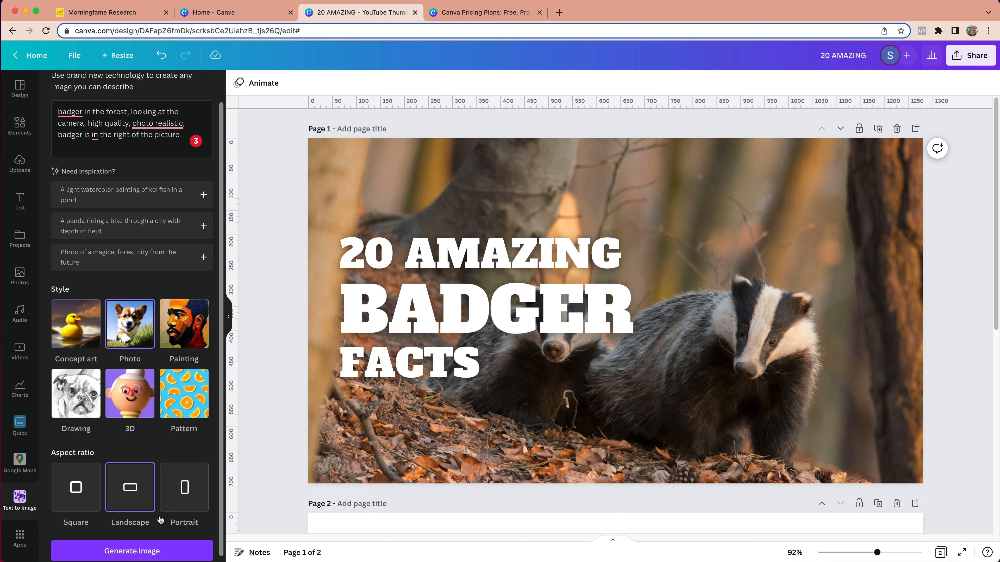
left_click(164, 552)
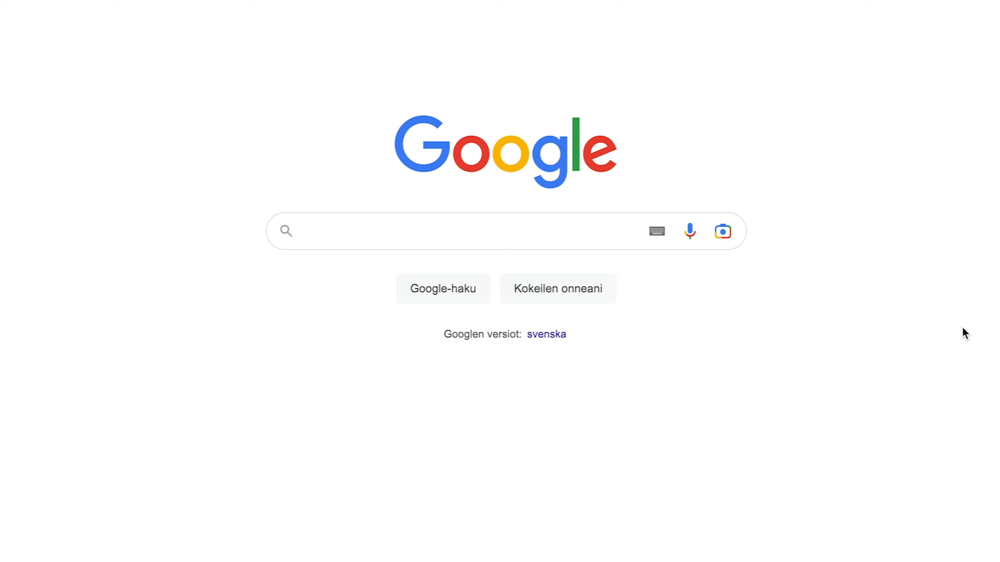
Search Google for "badger facts" and read through the PETA article's list of fascinating badger facts
type("badger facts")
key("Return")
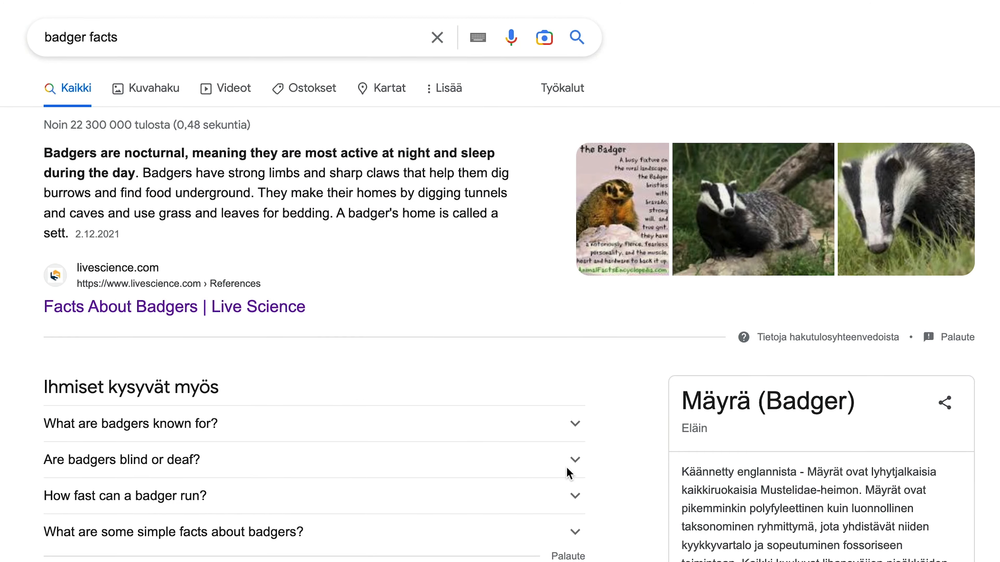
scroll(496, 429, "down", 5)
left_click(393, 333)
scroll(698, 451, "down", 10)
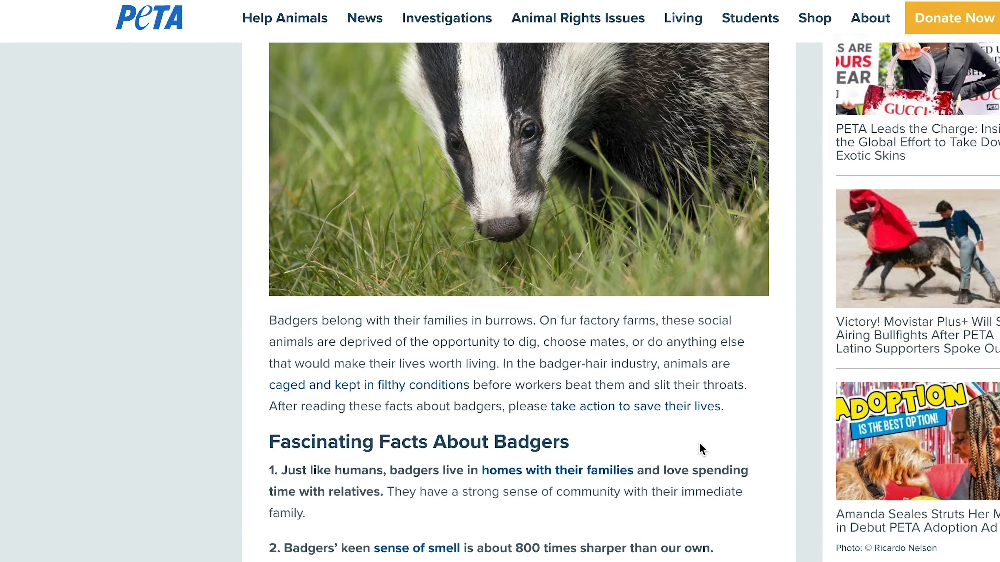
scroll(700, 449, "down", 5)
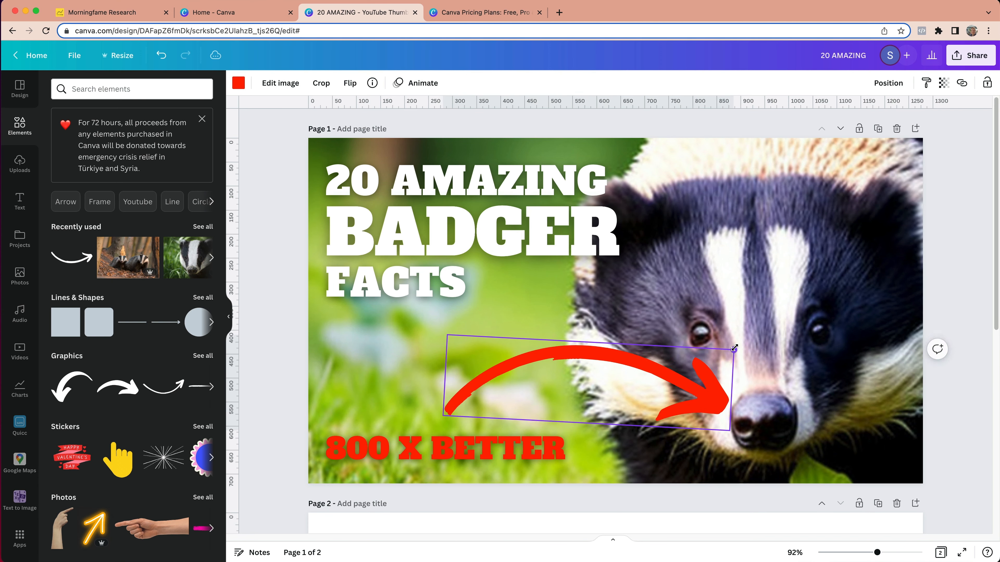
Adjust the red arrow to point at the badger's nose and capture a screenshot of the whole page 1 thumbnail
left_click_drag(735, 347, 625, 364)
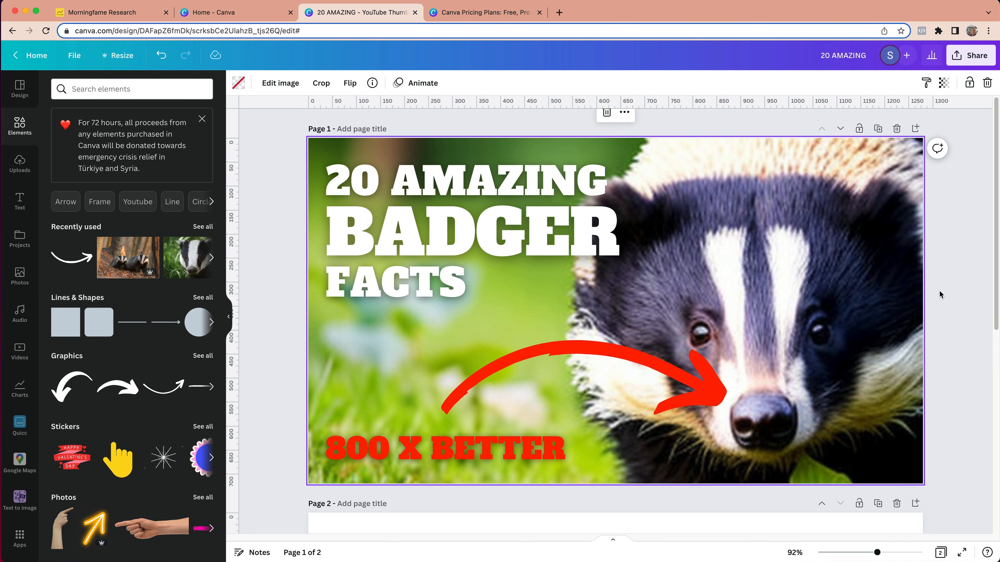
key("super+shift+4")
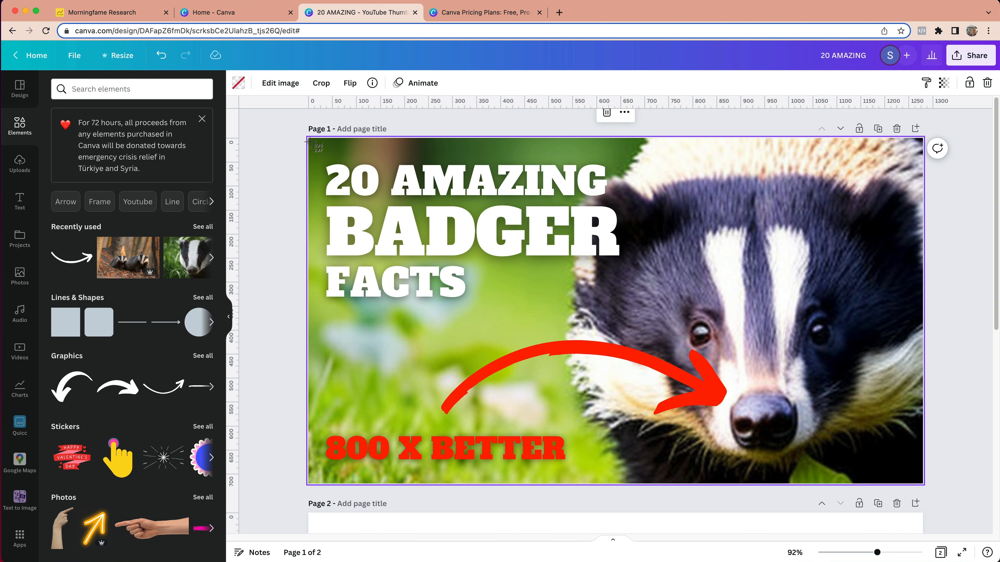
left_click_drag(309, 140, 923, 484)
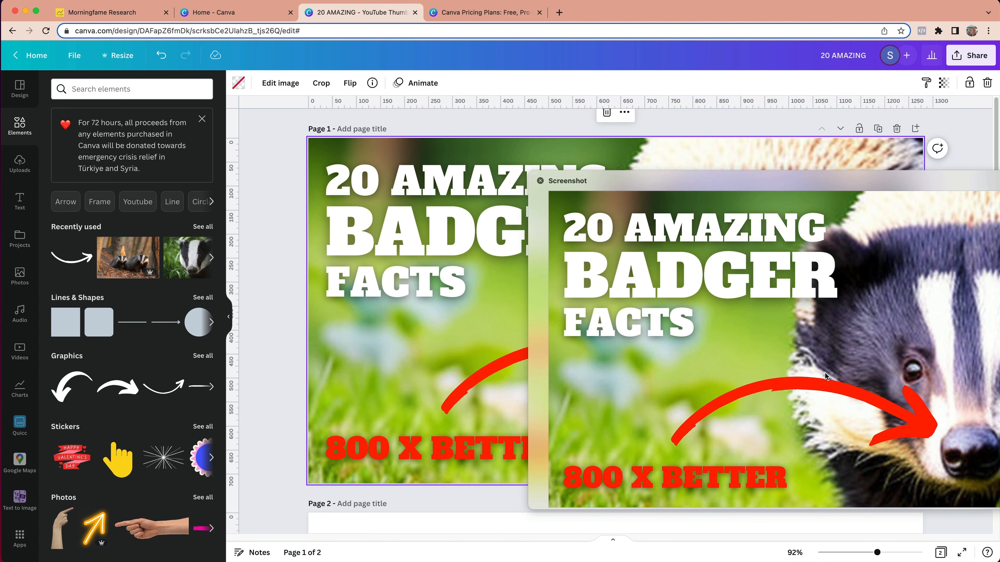